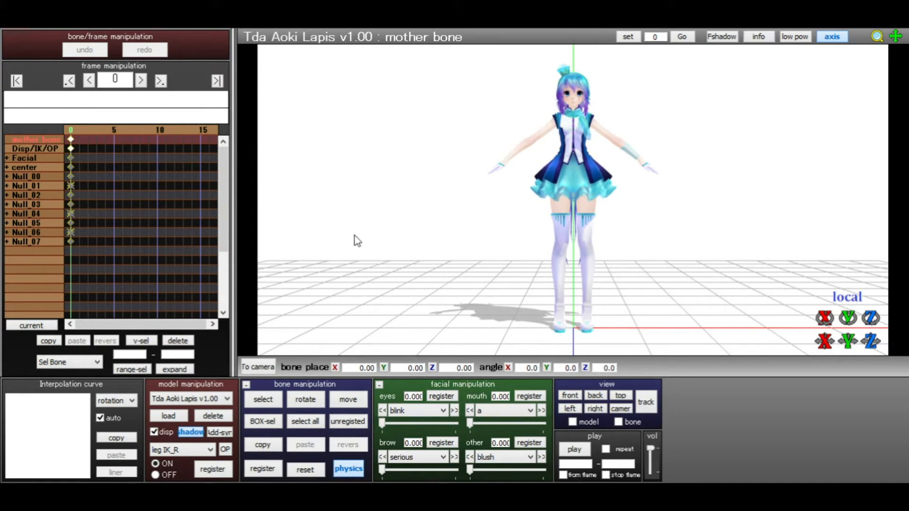
Select all of the model's bones and register them at frame 0.
click(275, 401)
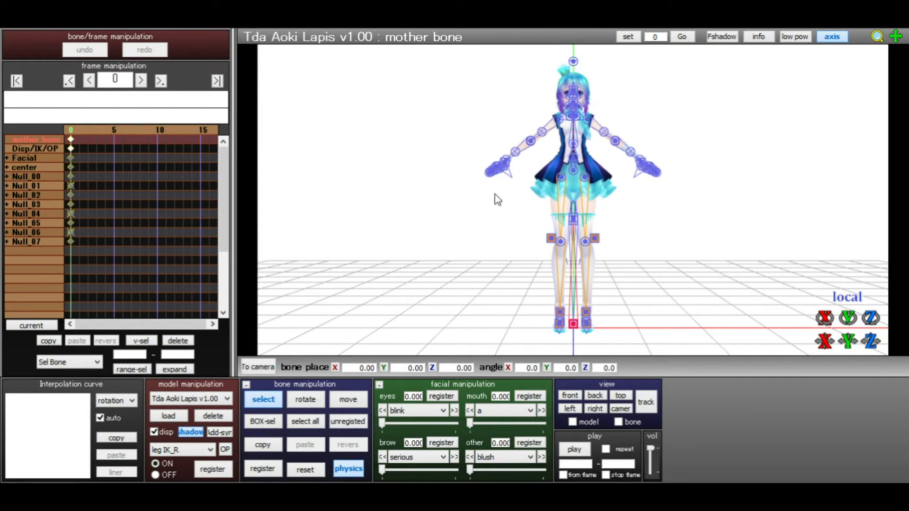
click(316, 420)
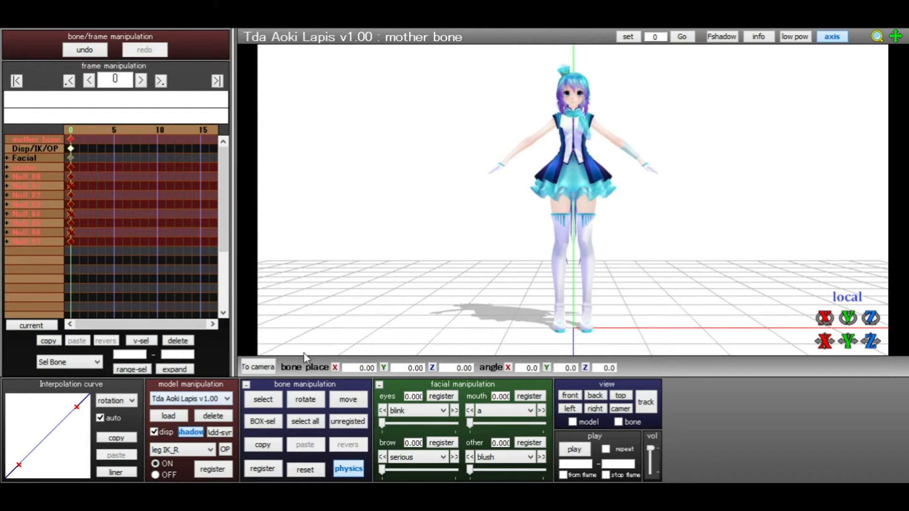
Lower both arms beside the body, set the right wrist to about -17.7° on Z, and paste its pose mirrored to the left wrist.
click(279, 402)
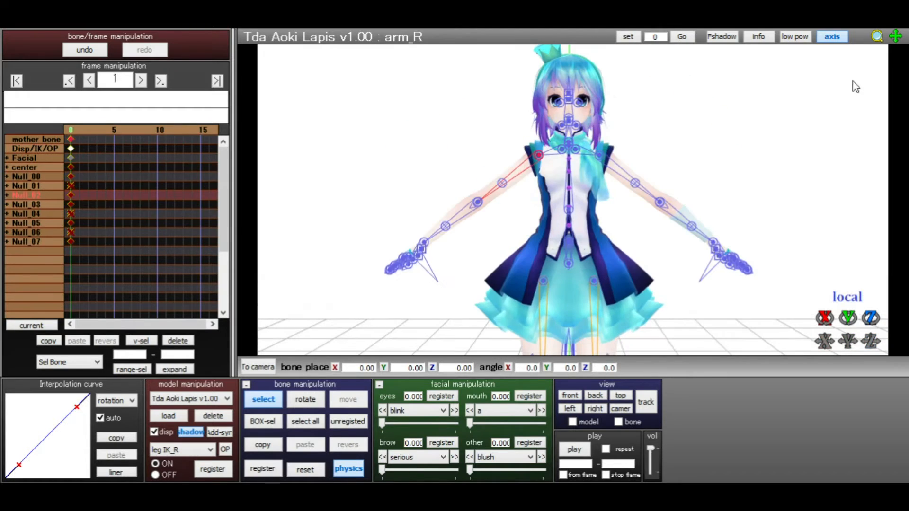
click(599, 156)
drag(630, 266, 506, 303)
click(503, 295)
click(263, 445)
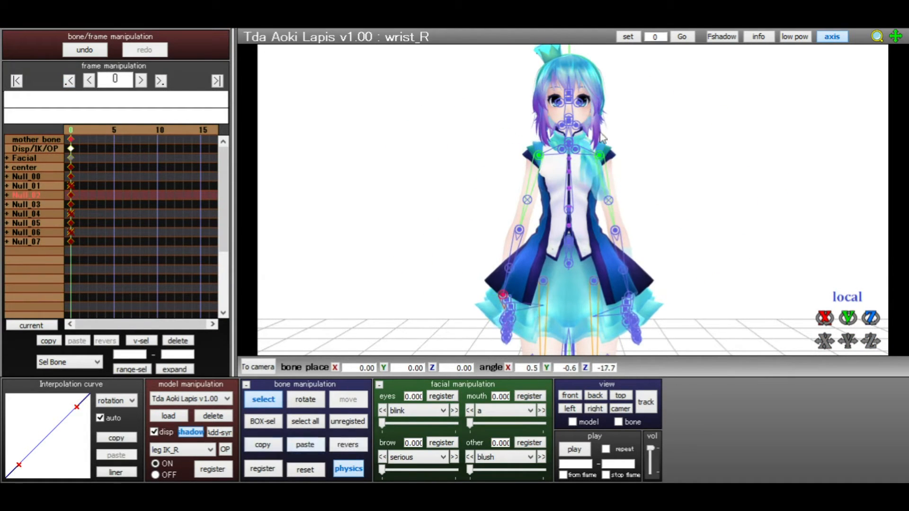
click(348, 444)
Pose the torso and head bones by rotating them about the local X axis.
click(569, 210)
click(569, 124)
drag(824, 318, 825, 284)
right_drag(736, 217, 592, 218)
click(518, 164)
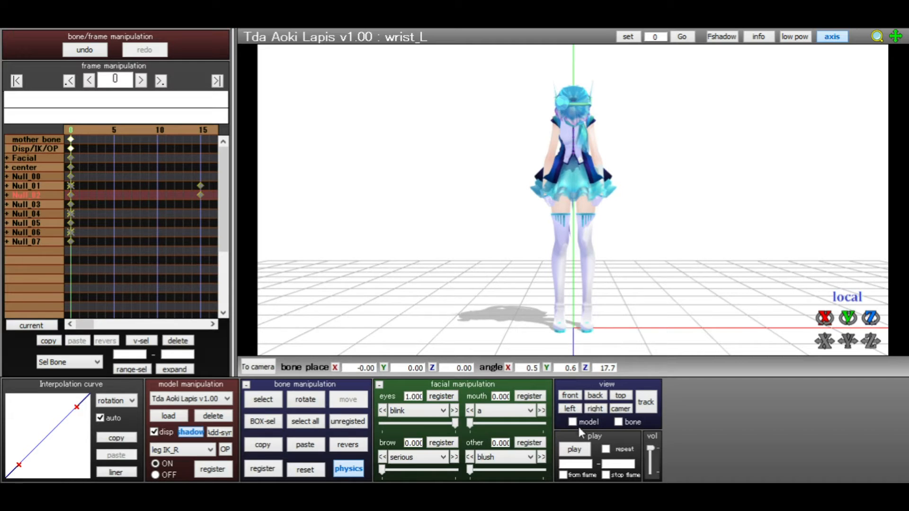
Play back the finished waving animation and toggle repeat to review the motion.
click(575, 449)
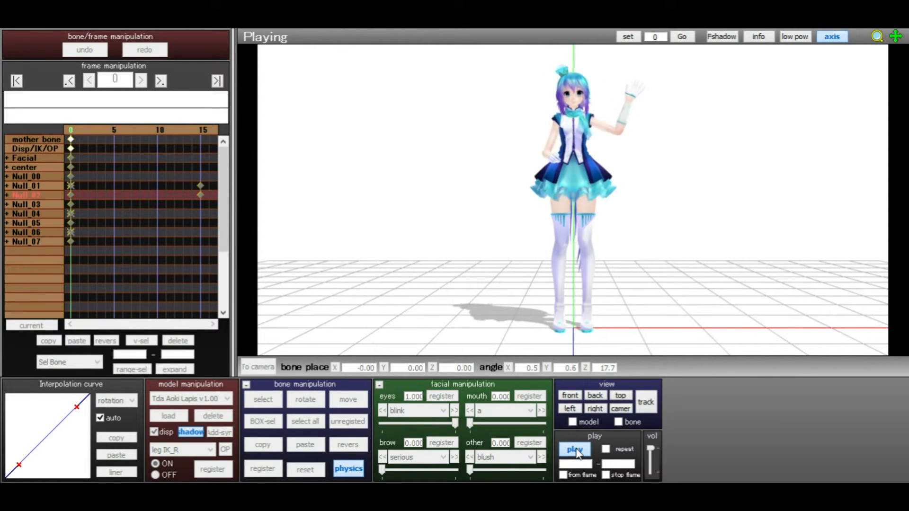
click(575, 451)
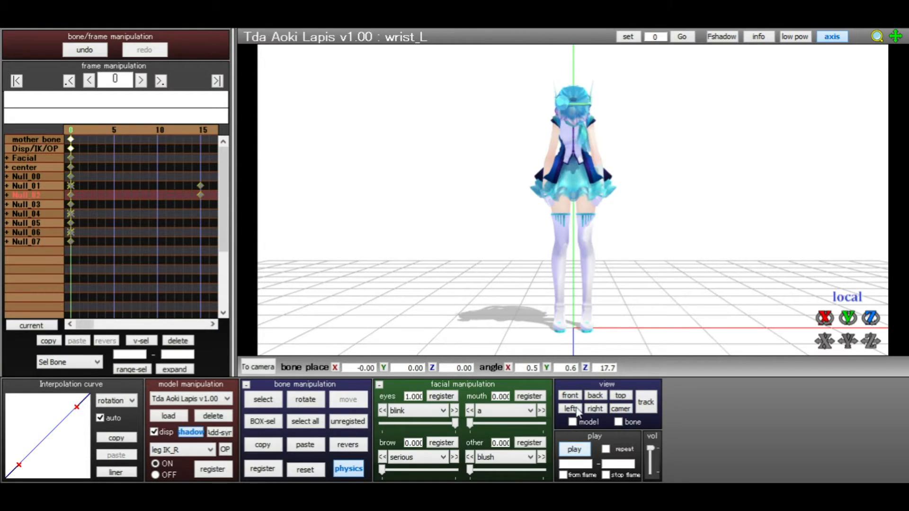
click(576, 449)
click(606, 449)
Shape the rotation curve of the Null_01 and Null_02 keyframes at frame 15 into a steep S with its handles in opposite corners.
key(Right)
key(Right)
key(Right)
key(Right)
key(Right)
key(Right)
key(Right)
key(Right)
key(Right)
key(Right)
key(Right)
key(Right)
key(Right)
key(Right)
key(Right)
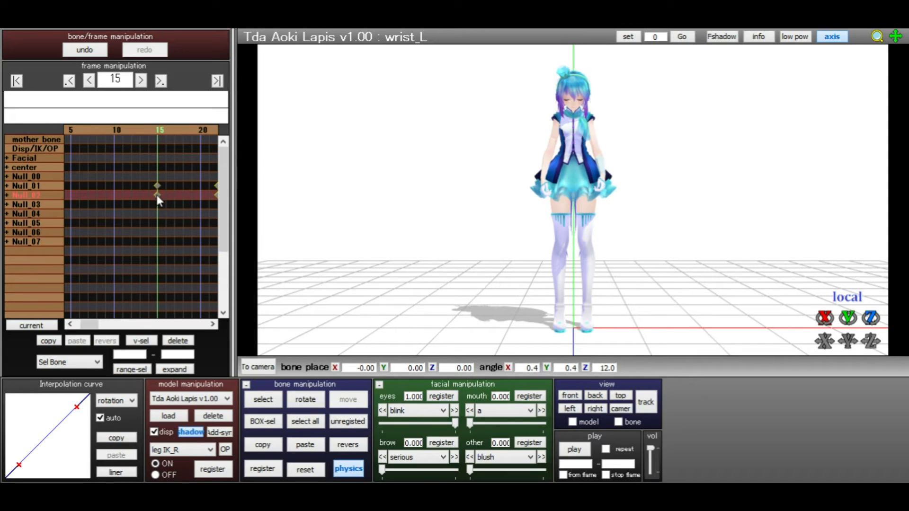
drag(115, 157, 169, 235)
scroll(403, 245, up, 6)
drag(893, 38, 864, 260)
scroll(446, 265, up, 2)
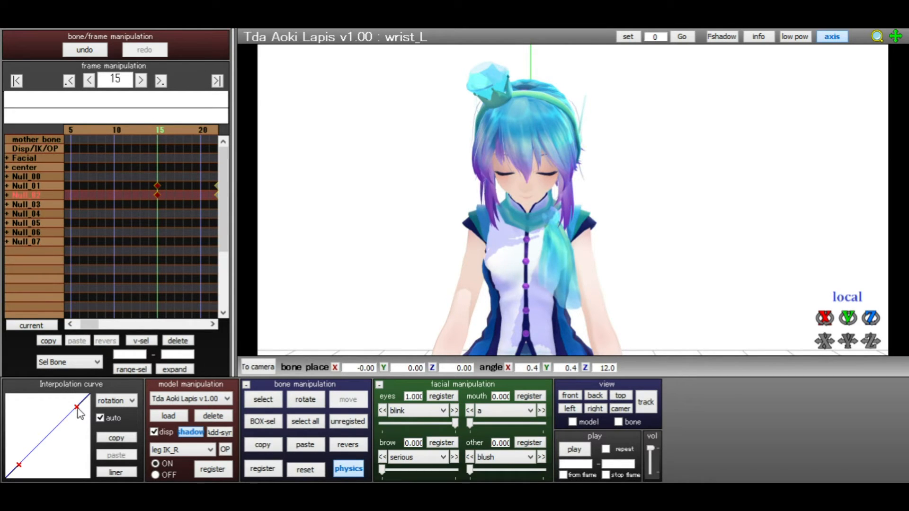
drag(76, 407, 7, 373)
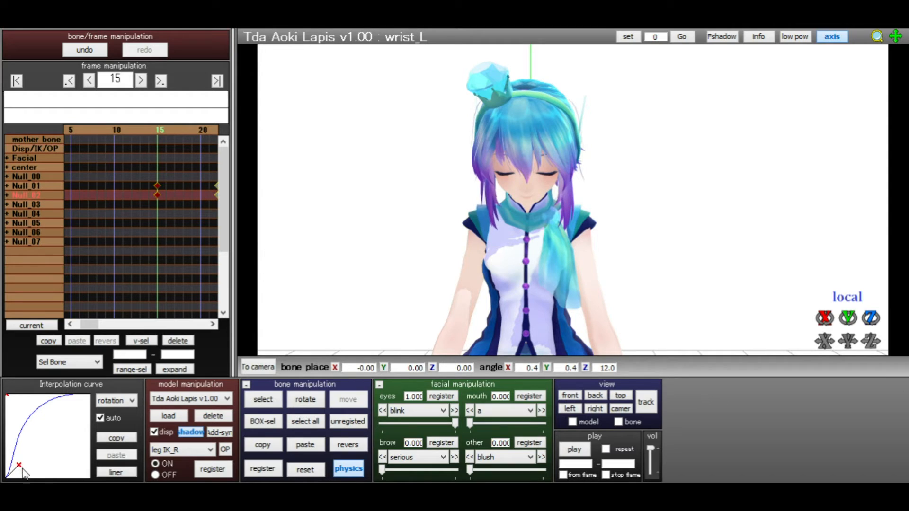
drag(18, 465, 89, 477)
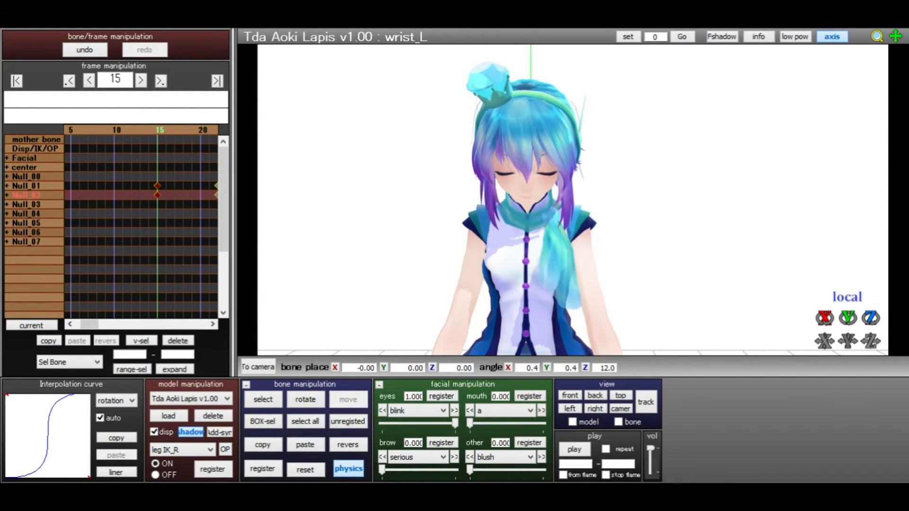
scroll(389, 364, down, 4)
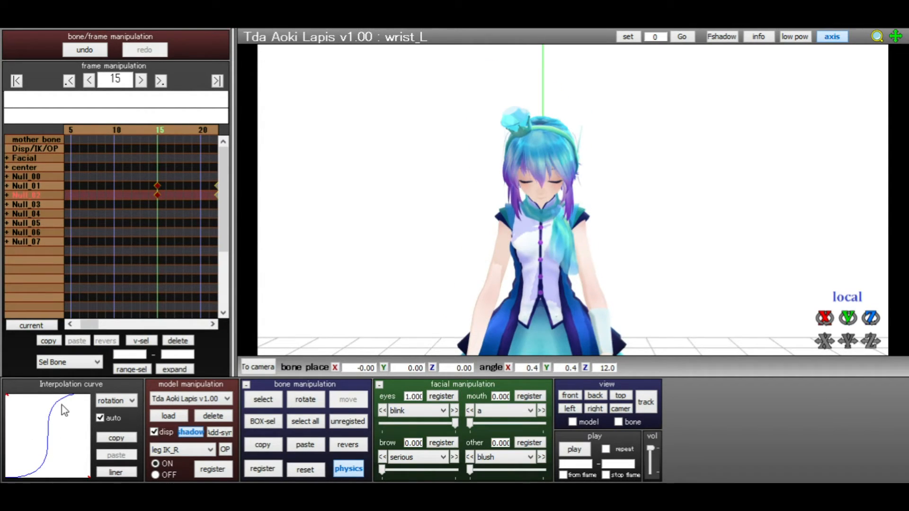
scroll(426, 284, up, 5)
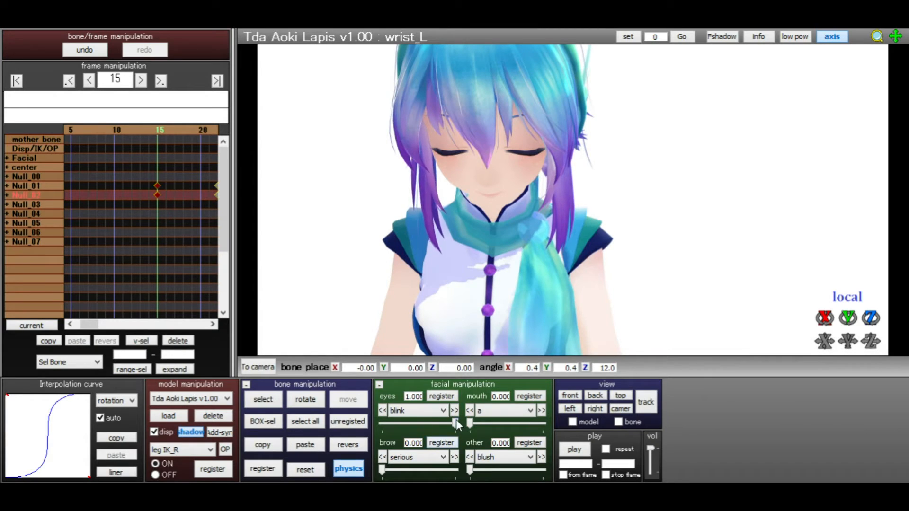
Select the eyes bone and reset the interpolation curve of the frame 15 keyframes to linear.
drag(457, 421, 280, 410)
scroll(402, 247, down, 3)
click(263, 399)
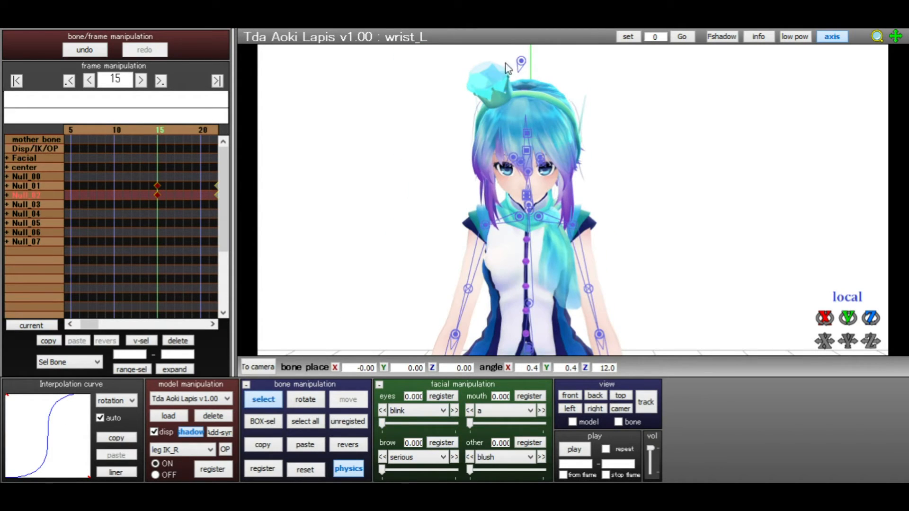
click(520, 62)
drag(382, 422, 455, 423)
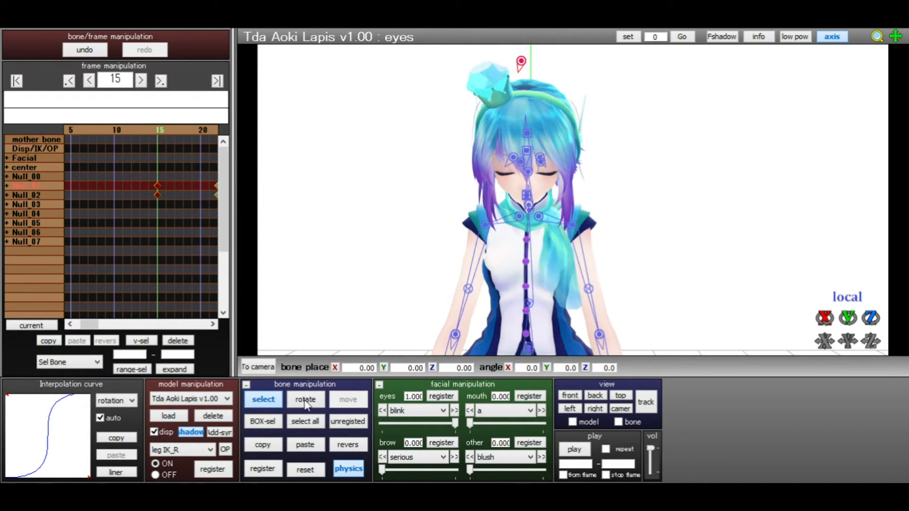
click(116, 472)
Register the eyes bone and a blink value of 0 at frame 12.
key(Left)
key(Left)
key(Left)
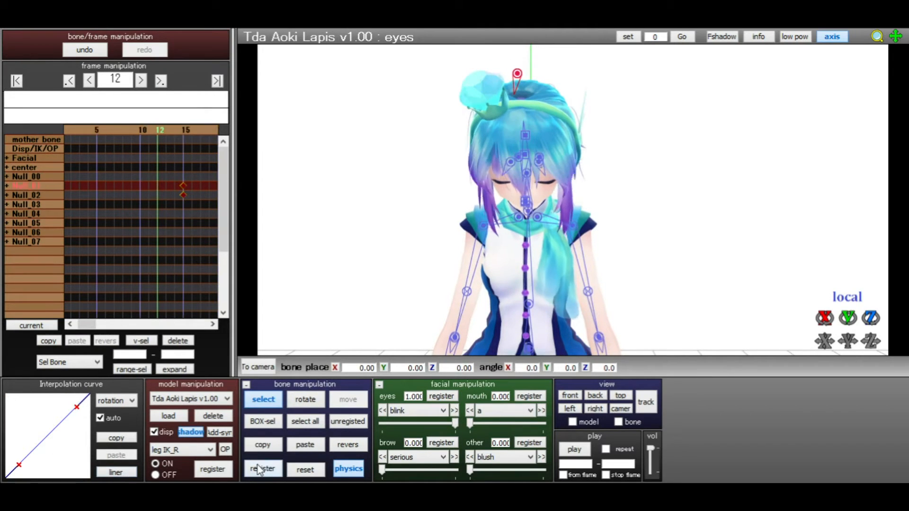
click(259, 469)
drag(455, 423, 382, 423)
click(447, 399)
Rotate the eyes bone sideways to about 7.4° on Y at frame 18 and register it.
key(Right)
key(Right)
key(Right)
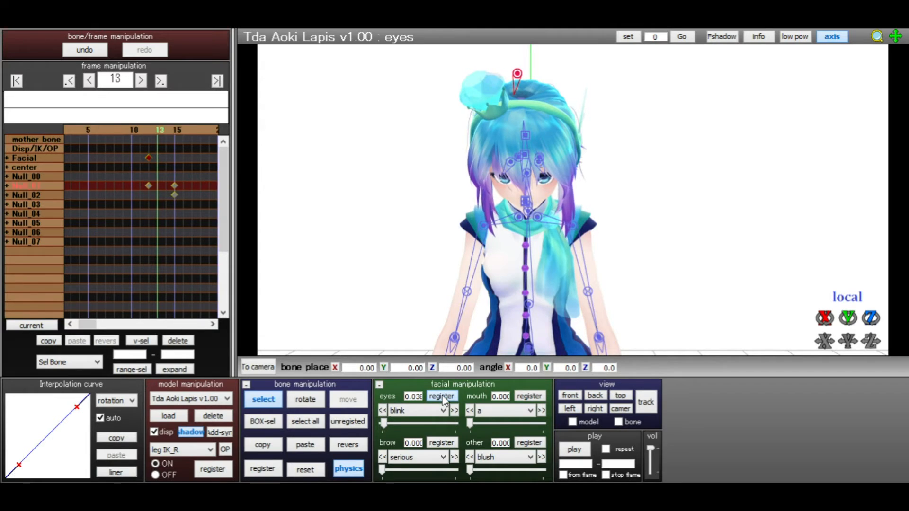
key(Right)
key(Right)
key(Right)
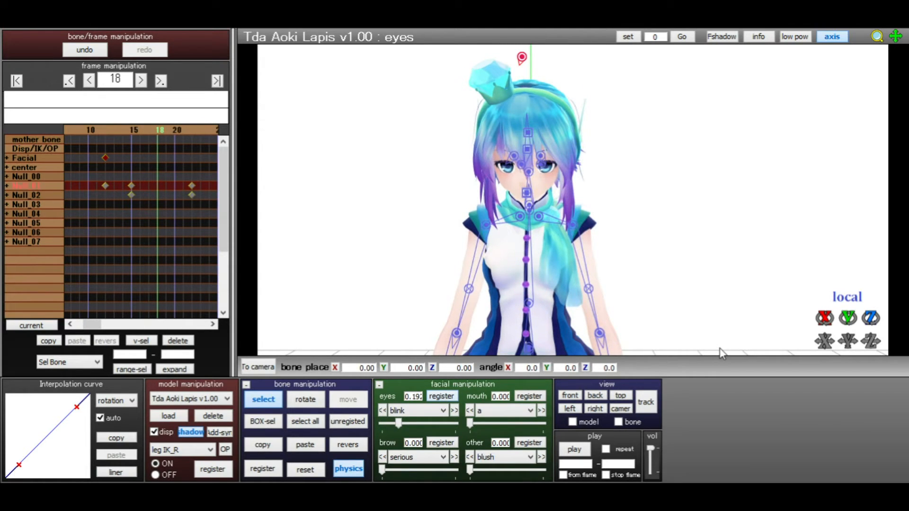
drag(522, 56, 568, 55)
click(263, 469)
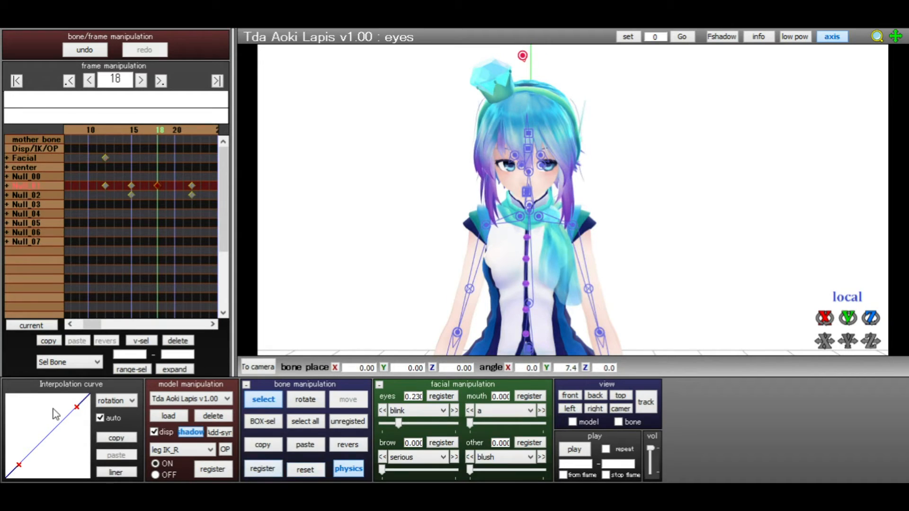
Shape the rotation curve of the frame 18 eyes keyframe into a steep S with handles in opposite corners, and copy the curve.
drag(74, 409, 2, 367)
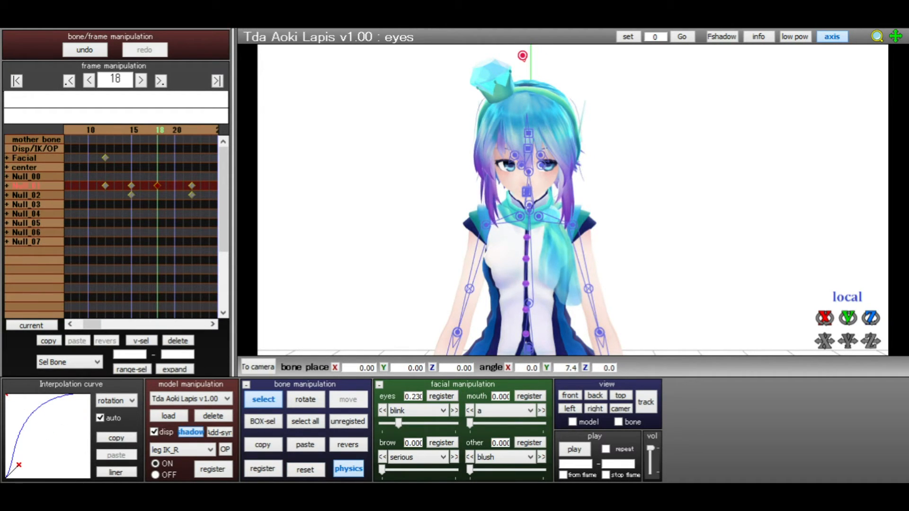
drag(20, 465, 89, 477)
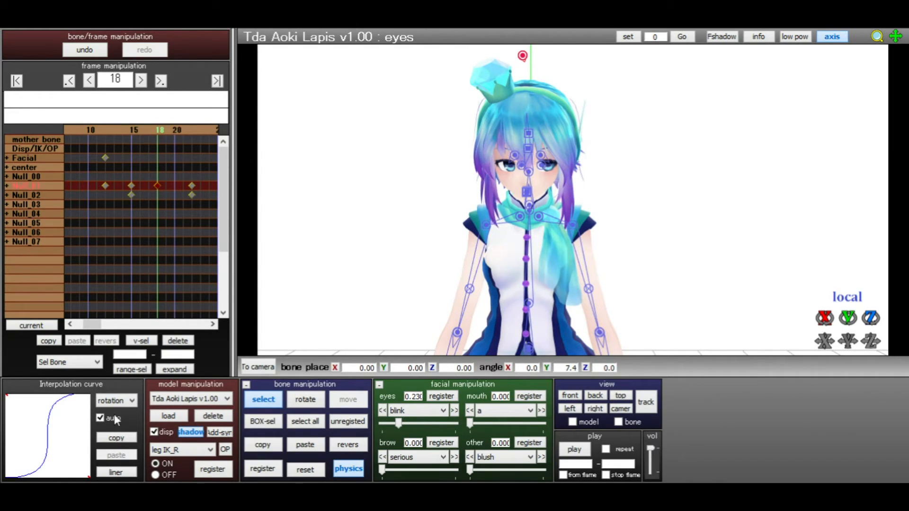
key(Right)
key(Left)
key(Left)
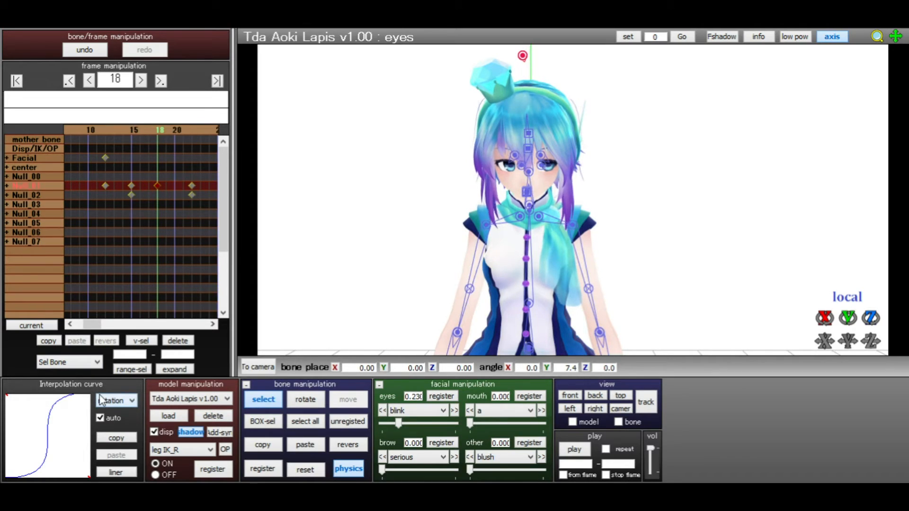
click(116, 438)
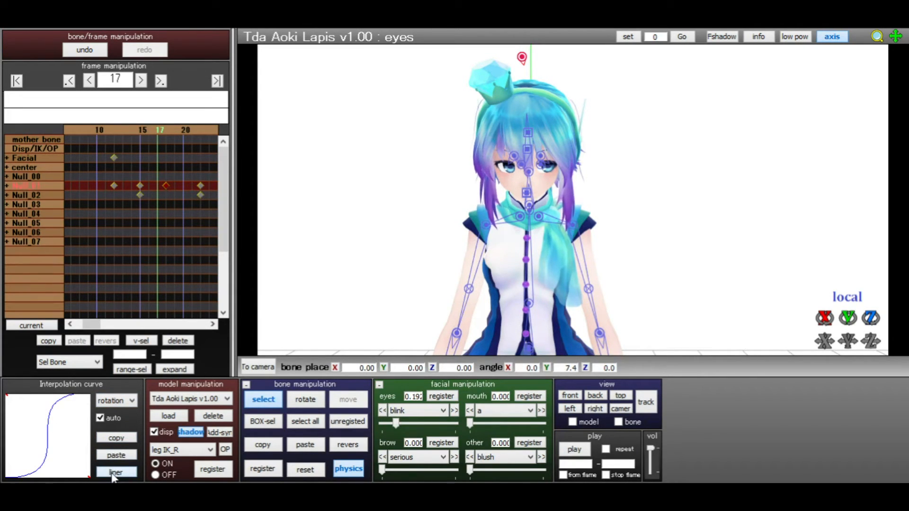
Step back and forth through the frames around 12 to 20 to examine the sideways eye movement.
key(Left)
key(Left)
key(Left)
key(Left)
key(Left)
key(Left)
key(Left)
key(Left)
key(Left)
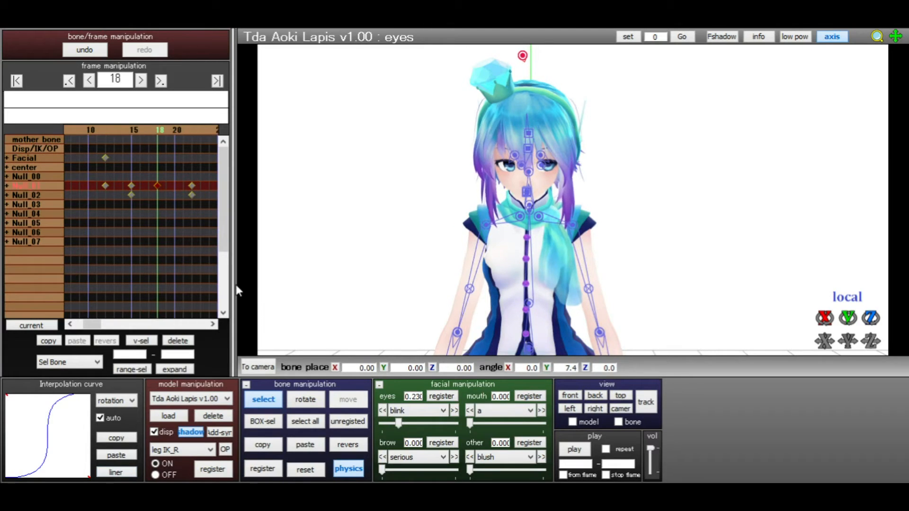
key(Right)
key(Right)
key(Right)
key(Right)
key(Right)
key(Right)
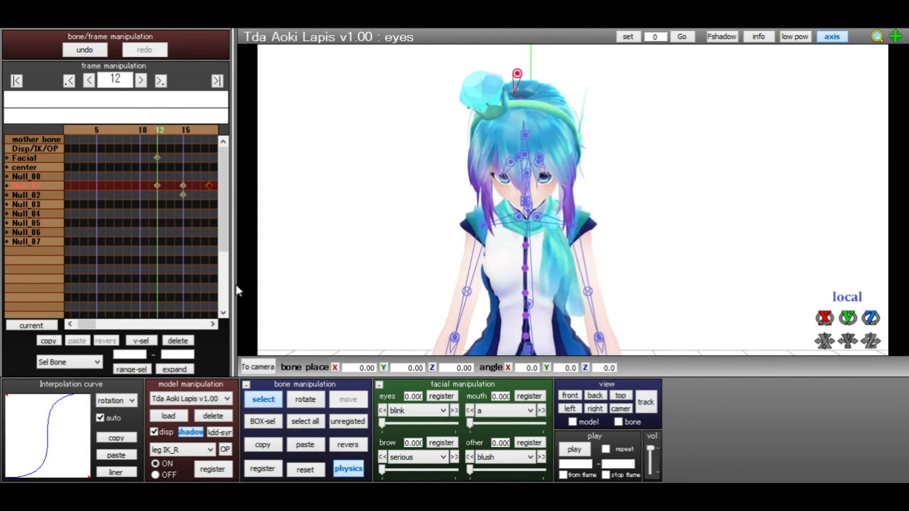
key(Right)
key(Right)
key(Right)
key(Right)
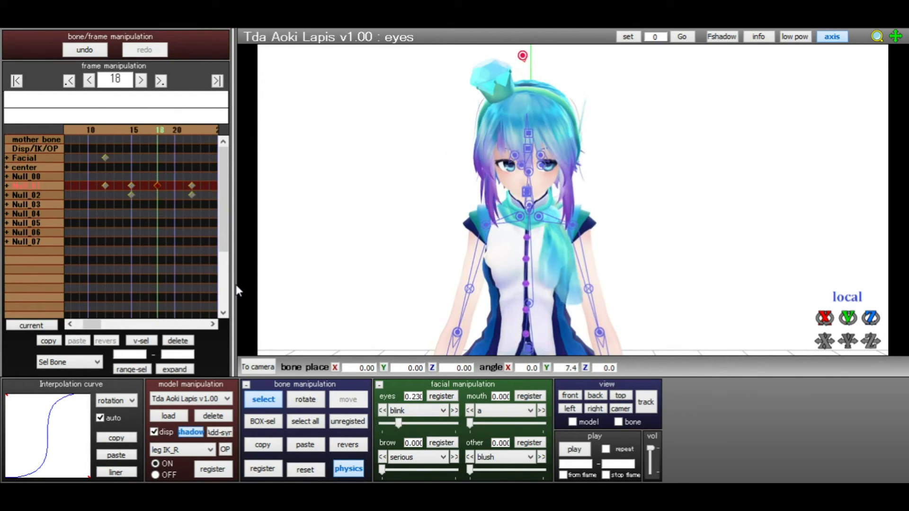
key(Left)
key(Left)
key(Left)
key(Left)
key(Left)
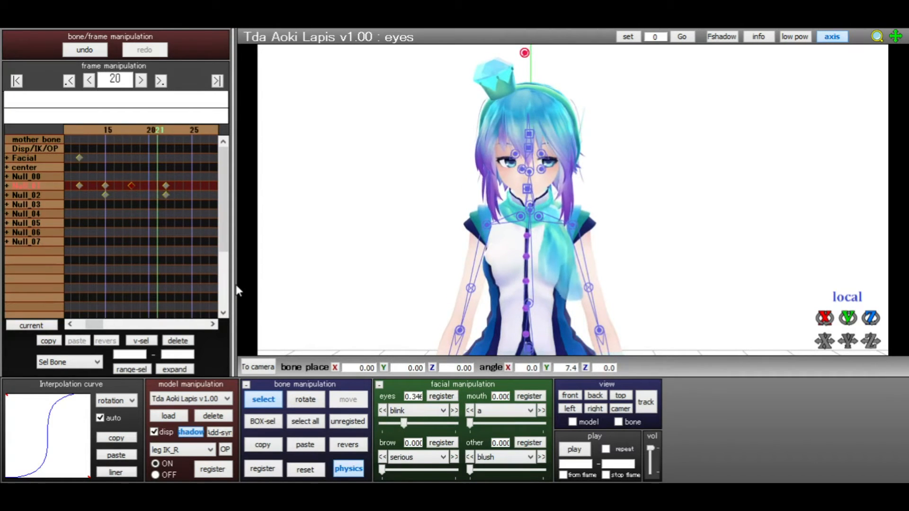
key(Right)
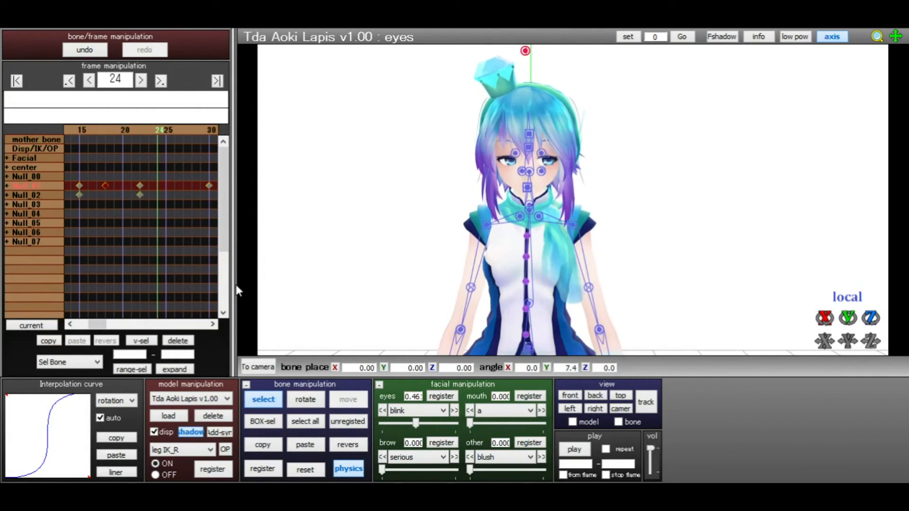
Register the eyes bone at frame 50 to hold its sideways gaze.
key(Right)
key(Right)
key(Right)
key(Right)
key(Right)
key(Right)
key(Right)
key(Right)
key(Right)
key(Right)
key(Right)
key(Right)
key(Right)
key(Right)
key(Right)
key(Right)
key(Right)
key(Right)
key(Right)
key(Right)
key(Right)
key(Right)
key(Right)
key(Right)
key(Right)
key(Right)
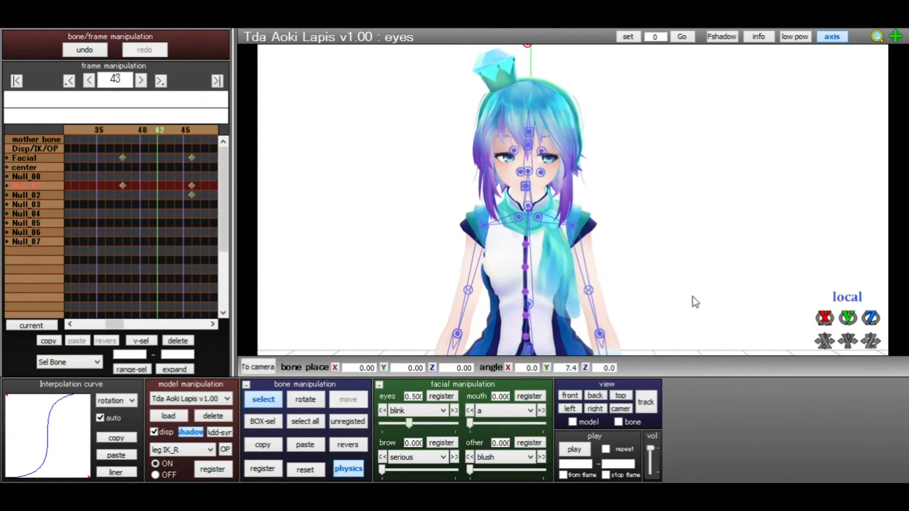
key(Right)
key(Right)
key(Right)
key(Right)
key(Right)
key(Right)
key(Right)
key(Right)
click(262, 469)
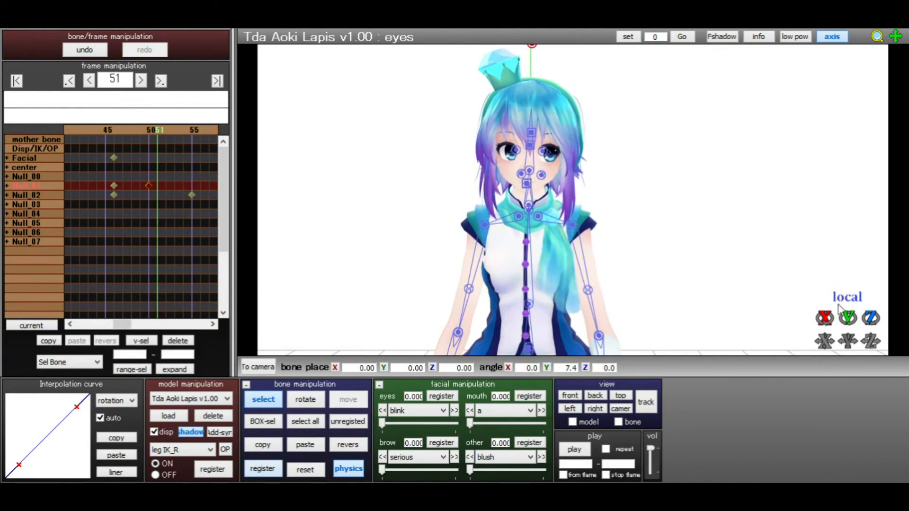
Register the eyes bone with its rotation reset at frame 57 and paste the copied interpolation curve onto that keyframe.
key(Right)
key(Right)
key(Right)
key(Right)
key(Right)
key(Right)
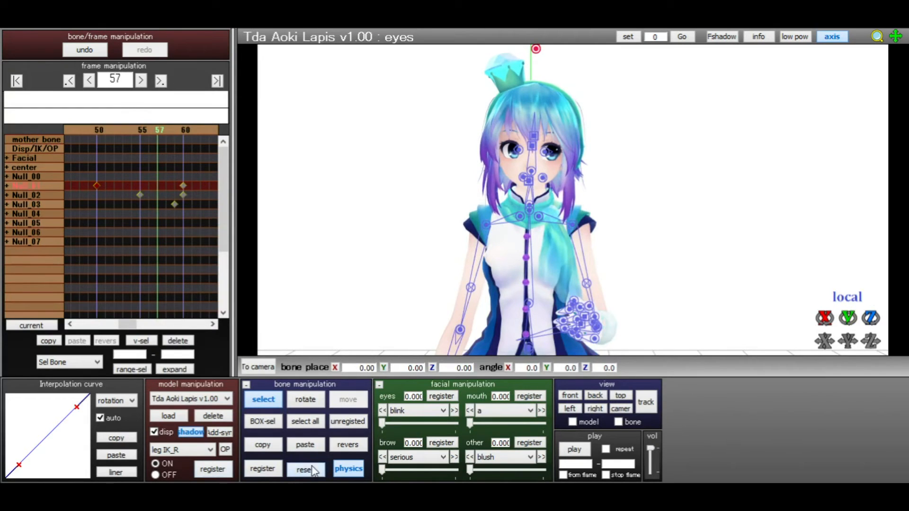
click(270, 469)
click(110, 452)
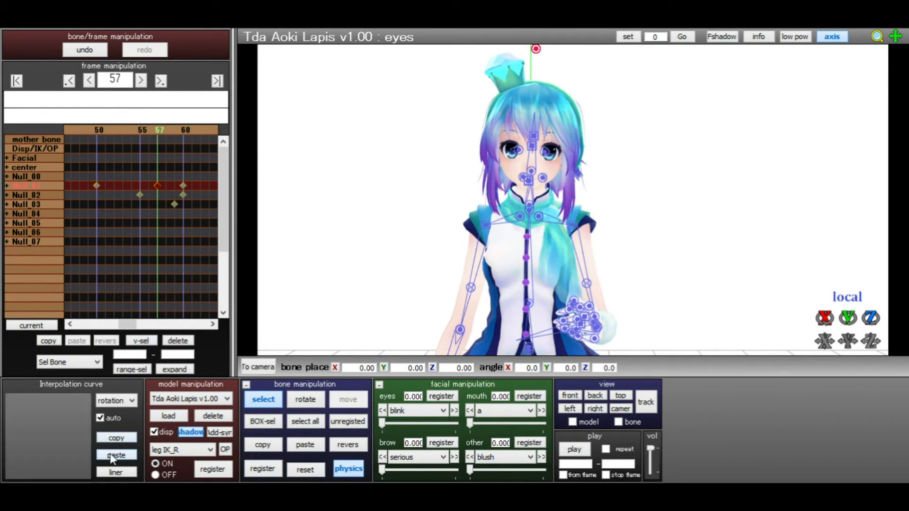
Step through the frames around 57 and back towards 39 to examine how the eyes return to centre.
key(Right)
key(Right)
key(Right)
key(Right)
key(Right)
key(Right)
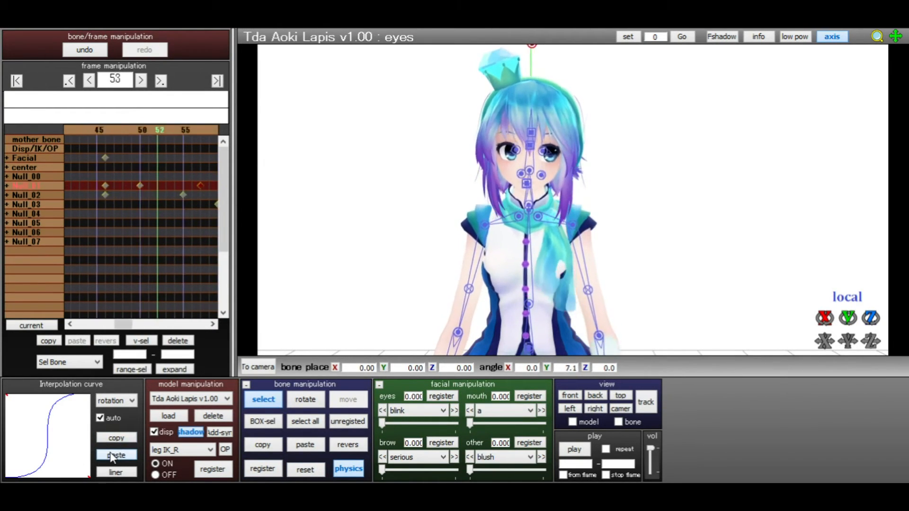
key(Left)
key(Left)
key(Left)
key(Left)
key(Left)
key(Left)
key(Left)
key(Left)
key(Left)
key(Left)
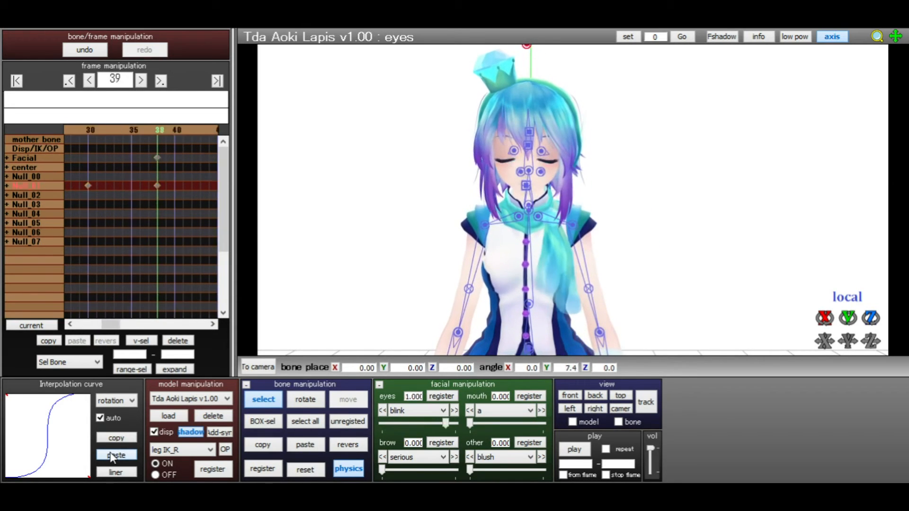
Rotate the eyes bone slightly about its local X axis at frame 75 and register it there.
key(Right)
key(Right)
key(Right)
key(Right)
key(Right)
key(Right)
key(Right)
key(Right)
key(Right)
key(Right)
key(Right)
key(Right)
key(Right)
key(Right)
key(Right)
key(Right)
key(Right)
key(Right)
key(Right)
key(Right)
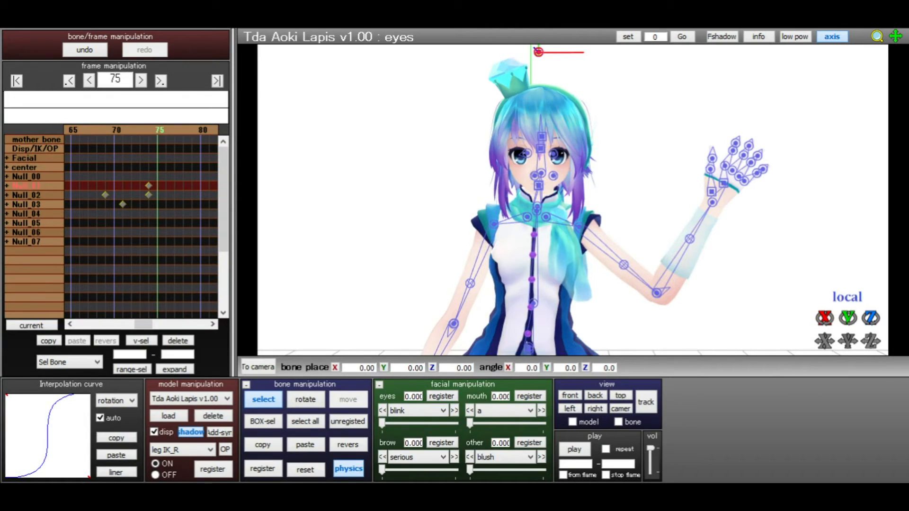
drag(824, 318, 824, 313)
click(268, 470)
Register the eyes bone with its rotation reset at frame 84 and paste the copied interpolation curve onto that keyframe.
key(Right)
key(Right)
key(Right)
key(Right)
key(Right)
key(Right)
key(Right)
key(Right)
key(Right)
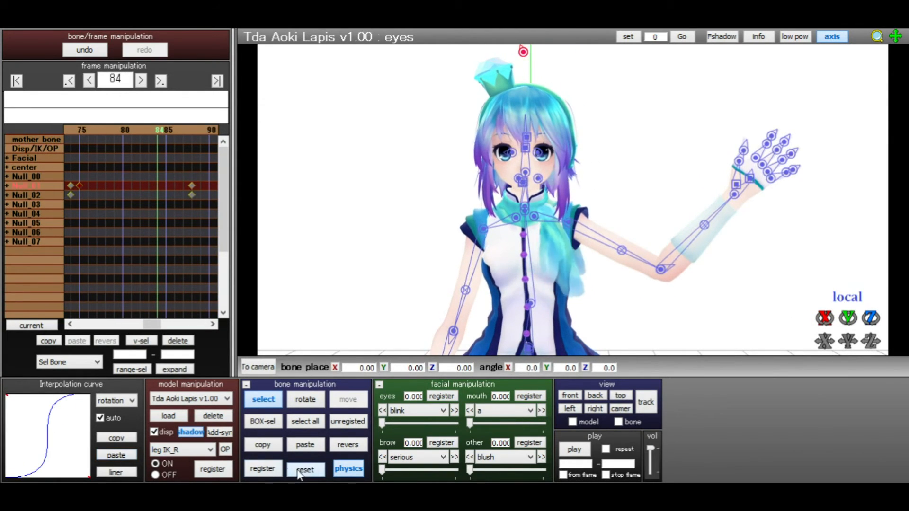
click(272, 469)
click(119, 458)
Step back and forth through the frames around 68 to 95 to examine the eye movement during the wave.
key(Left)
key(Left)
key(Left)
key(Left)
key(Left)
key(Left)
key(Left)
key(Left)
key(Left)
key(Left)
key(Left)
key(Left)
key(Left)
key(Left)
key(Left)
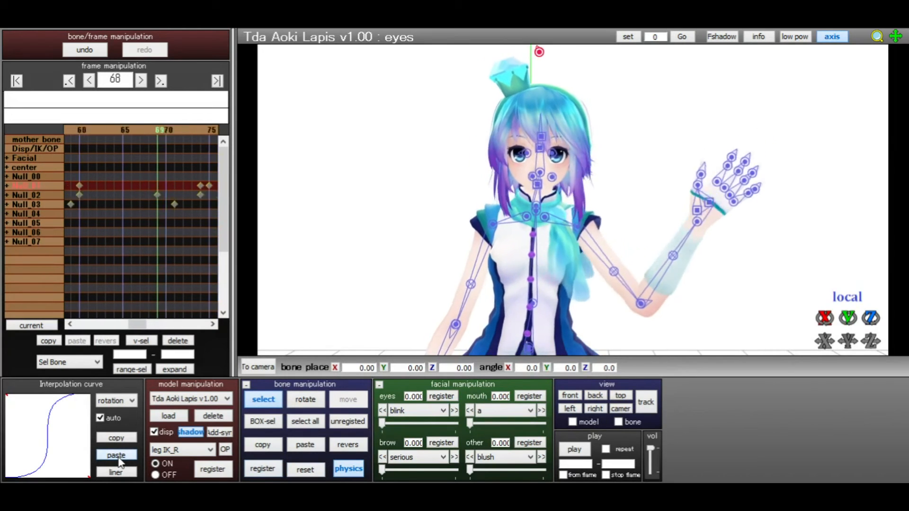
key(Left)
key(Left)
key(Left)
key(Left)
key(Left)
key(Left)
key(Left)
key(Left)
key(Left)
key(Left)
key(Left)
key(Left)
key(Left)
key(Left)
key(Left)
key(Left)
key(Left)
key(Left)
key(Left)
key(Left)
key(Right)
key(Right)
key(Right)
key(Right)
key(Right)
key(Right)
key(Right)
key(Right)
key(Right)
key(Right)
key(Right)
key(Right)
key(Right)
key(Right)
key(Right)
key(Right)
key(Right)
key(Right)
key(Right)
key(Right)
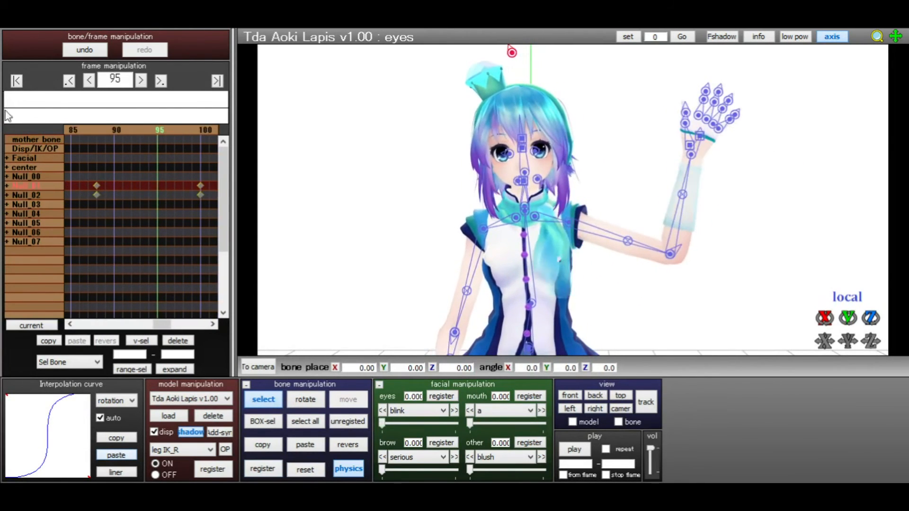
Select the keyframes at frame 15 and move both handles of their rotation interpolation curve inward toward the centre.
click(16, 81)
scroll(424, 256, down, 5)
scroll(424, 256, up, 3)
key(Right)
key(Right)
key(Right)
key(Right)
key(Right)
key(Right)
key(Right)
key(Right)
key(Right)
key(Right)
key(Right)
key(Right)
key(Right)
key(Right)
key(Right)
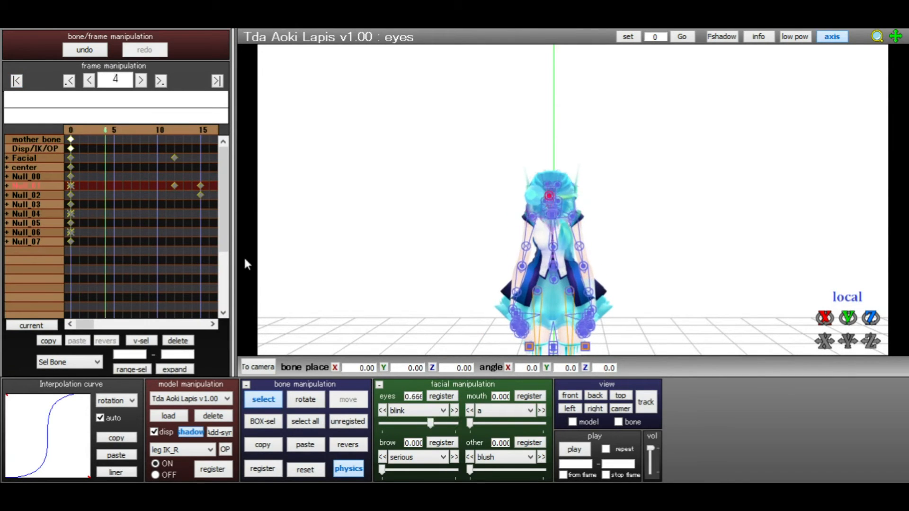
click(157, 195)
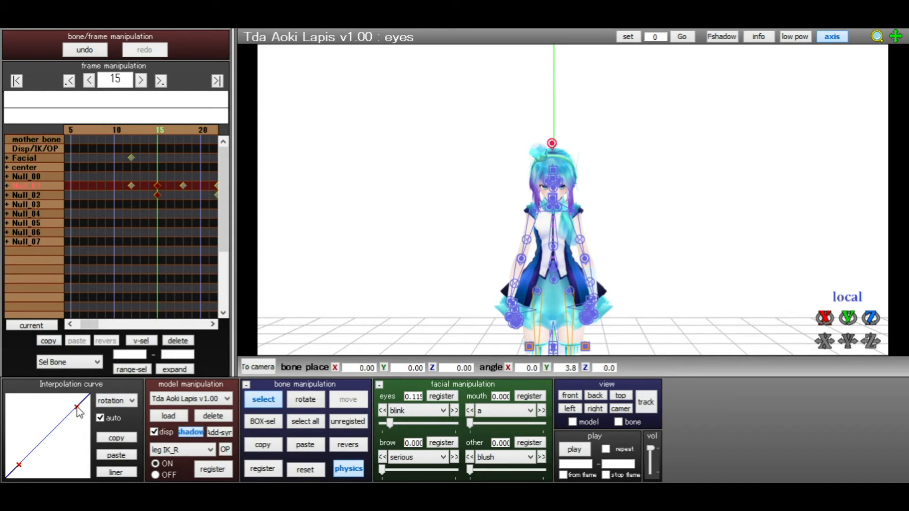
drag(79, 412, 60, 427)
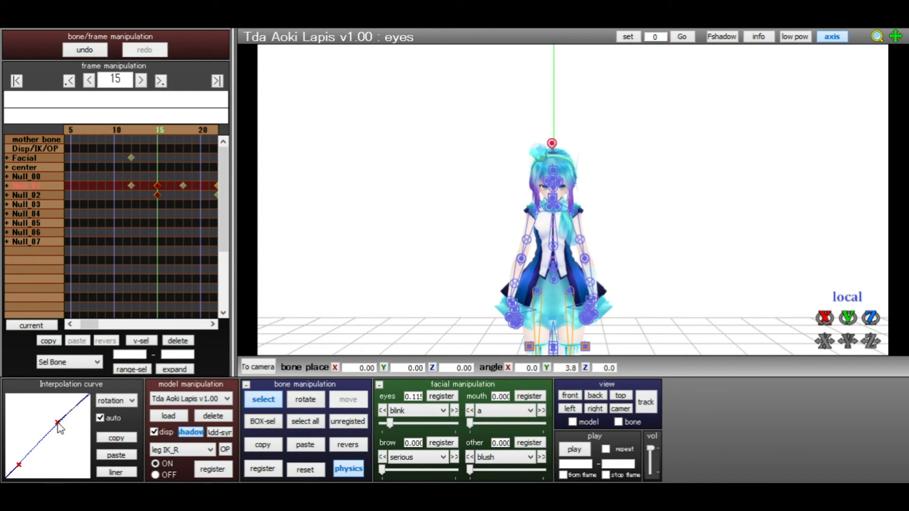
drag(18, 466, 45, 454)
Step back and forth through the frames around 14 to 17 to examine the motion with the adjusted curve.
key(Left)
key(Left)
key(Left)
key(Left)
key(Left)
key(Left)
key(Left)
key(Left)
key(Left)
key(Left)
key(Left)
key(Left)
key(Left)
key(Left)
key(Left)
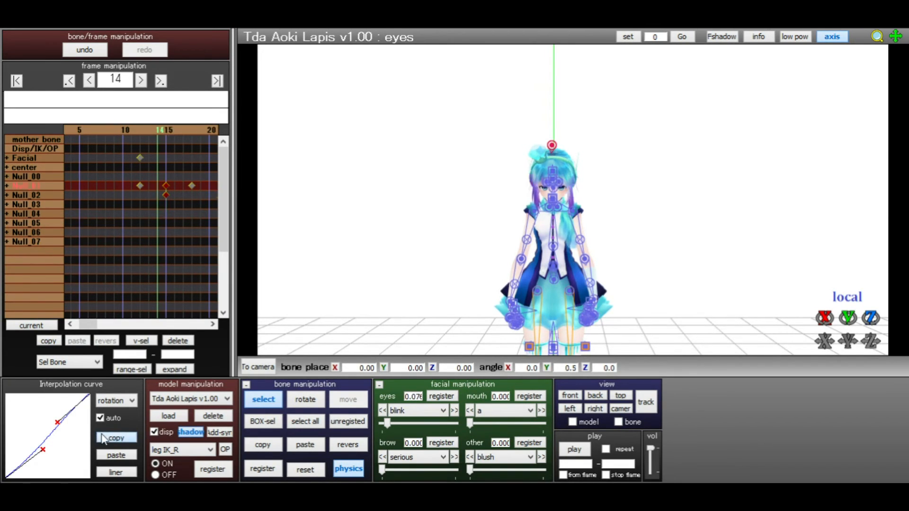
key(Right)
key(Right)
key(Right)
key(Right)
key(Right)
key(Right)
key(Right)
key(Right)
key(Right)
key(Right)
key(Right)
key(Right)
key(Right)
key(Right)
key(Right)
key(Right)
key(Right)
key(Right)
key(Right)
key(Right)
key(Right)
key(Right)
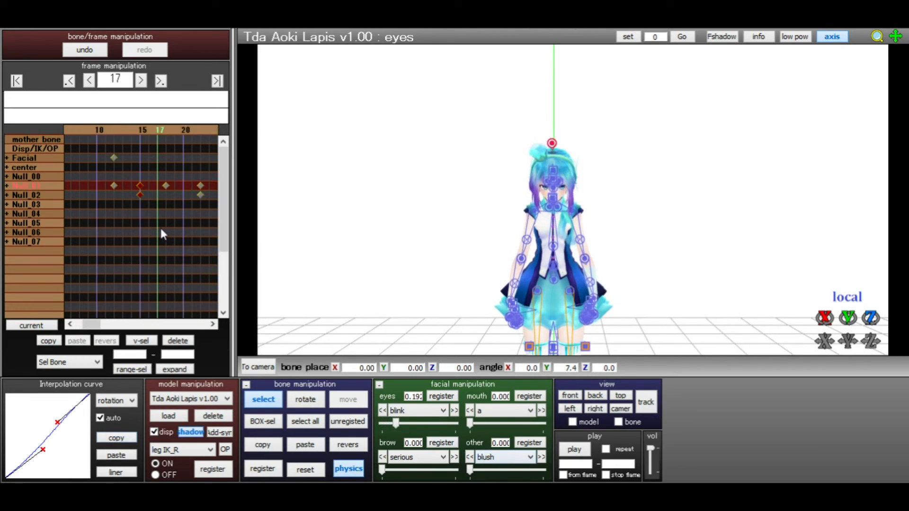
Paste the copied rotation interpolation curve onto the keyframes from frame 22 to frame 38.
key(Right)
key(Right)
key(Right)
key(Right)
key(Right)
key(Right)
key(Right)
key(Right)
key(Right)
key(Right)
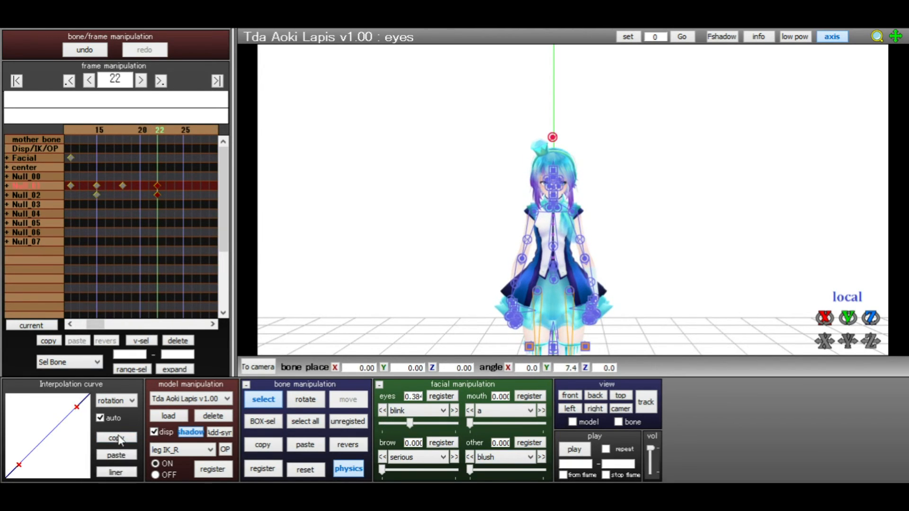
drag(171, 222, 171, 236)
drag(105, 150, 203, 206)
drag(117, 185, 215, 196)
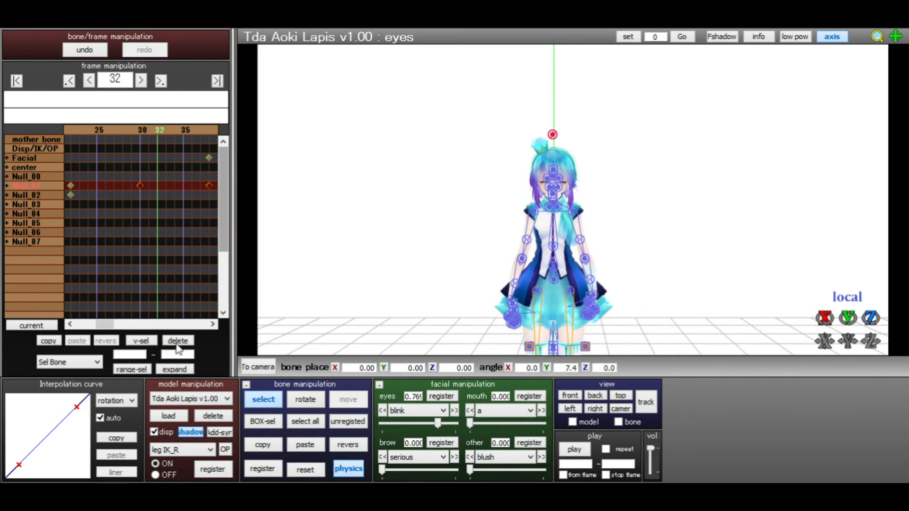
click(112, 455)
Paste the copied interpolation curve onto the selected keyframes at frames 46 and 50.
key(Right)
key(Right)
key(Right)
key(Right)
key(Right)
key(Right)
key(Right)
key(Right)
key(Right)
key(Right)
key(Right)
key(Right)
key(Right)
key(Right)
key(Right)
key(Right)
key(Right)
key(Right)
drag(105, 175, 156, 227)
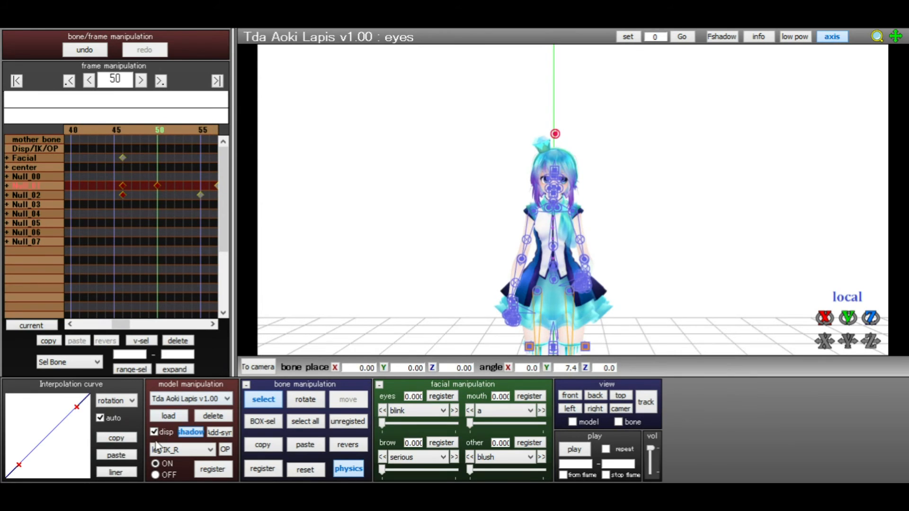
click(116, 455)
Select the body and arm keyframes from frame 55 to frame 60 and paste the copied interpolation curve onto them.
key(Right)
key(Right)
key(Right)
key(Right)
key(Right)
key(Right)
key(Right)
key(Right)
key(Right)
key(Right)
key(Right)
key(Right)
key(Right)
key(Right)
key(Right)
drag(97, 176, 136, 306)
drag(127, 170, 66, 209)
click(104, 457)
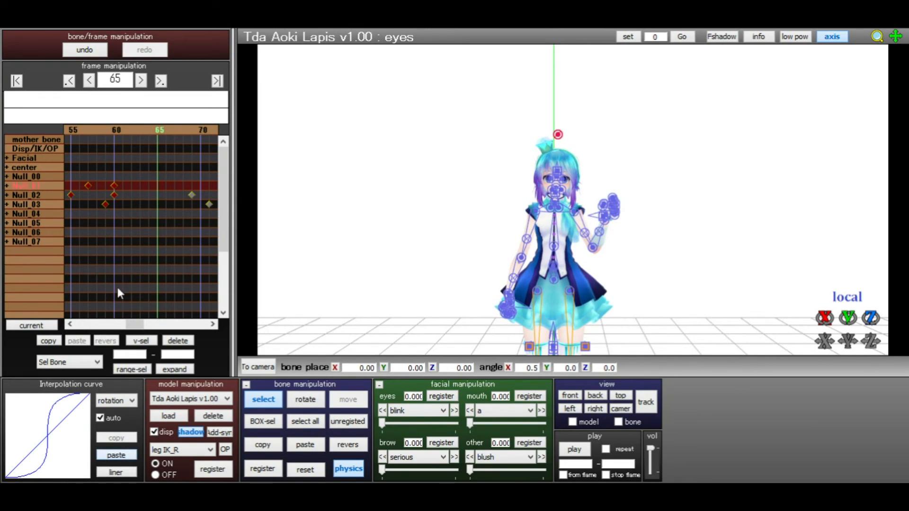
drag(116, 283, 72, 198)
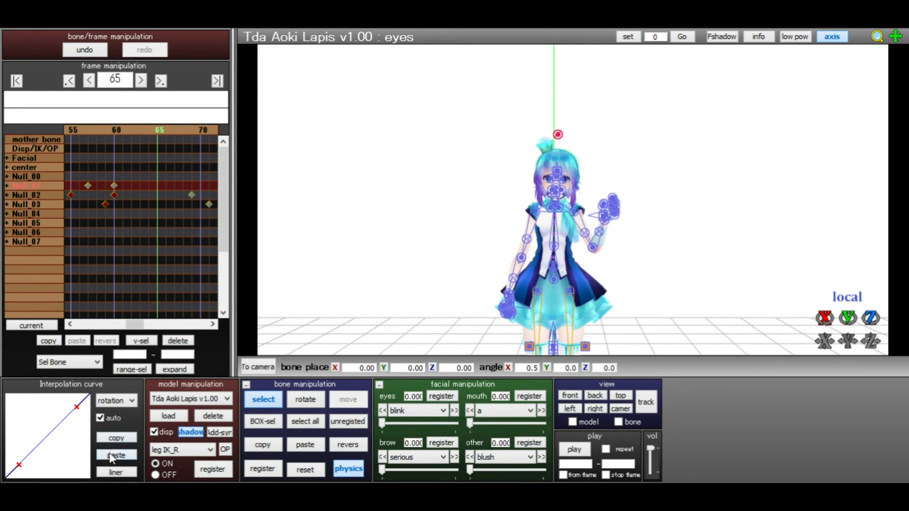
click(109, 457)
Paste the copied interpolation curve onto the waving keyframes from frame 69 up to about frame 90.
key(Right)
key(Right)
key(Right)
key(Right)
key(Right)
key(Right)
key(Right)
drag(98, 163, 198, 230)
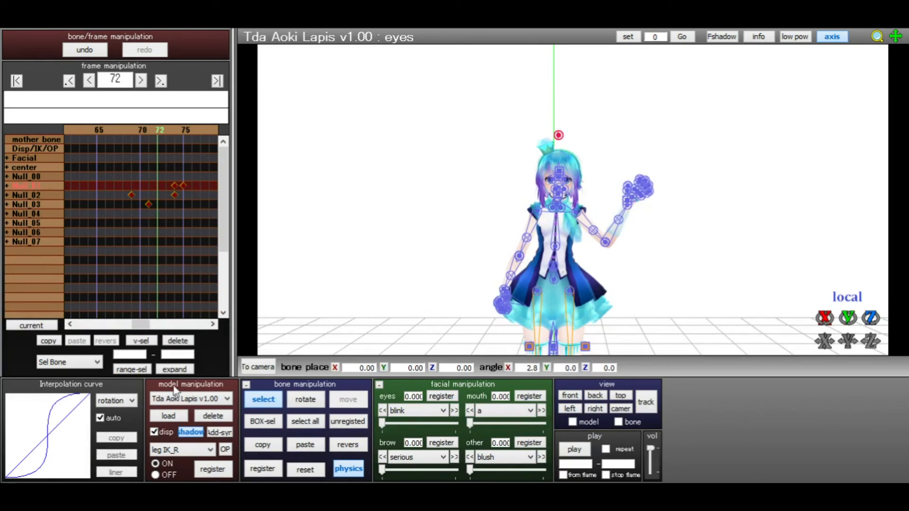
drag(109, 181, 124, 190)
key(Right)
key(Right)
key(Right)
key(Right)
key(Right)
key(Right)
key(Right)
key(Right)
key(Right)
key(Right)
key(Right)
key(Right)
key(Right)
key(Right)
key(Right)
key(Right)
key(Right)
key(Right)
key(Right)
key(Right)
click(120, 455)
Paste the copied interpolation curve onto the selected keyframes around frame 100.
key(Right)
key(Right)
key(Right)
key(Right)
key(Right)
key(Right)
key(Right)
key(Right)
key(Right)
key(Right)
key(Right)
click(121, 454)
Select the keyframes at frames 117 and 125 and paste the copied interpolation curve onto them.
key(Right)
key(Right)
key(Right)
key(Right)
key(Right)
key(Right)
key(Right)
key(Right)
key(Right)
key(Right)
key(Right)
key(Right)
key(Right)
key(Right)
key(Right)
key(Right)
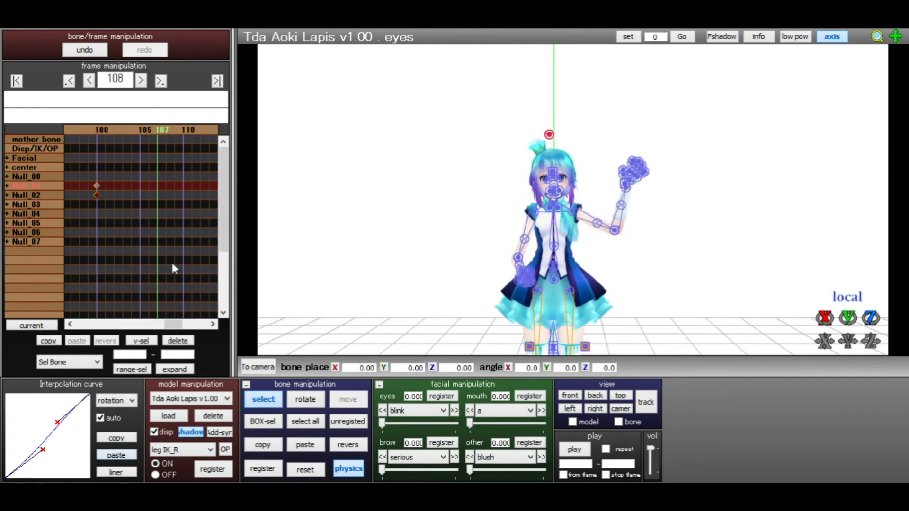
drag(130, 196, 202, 210)
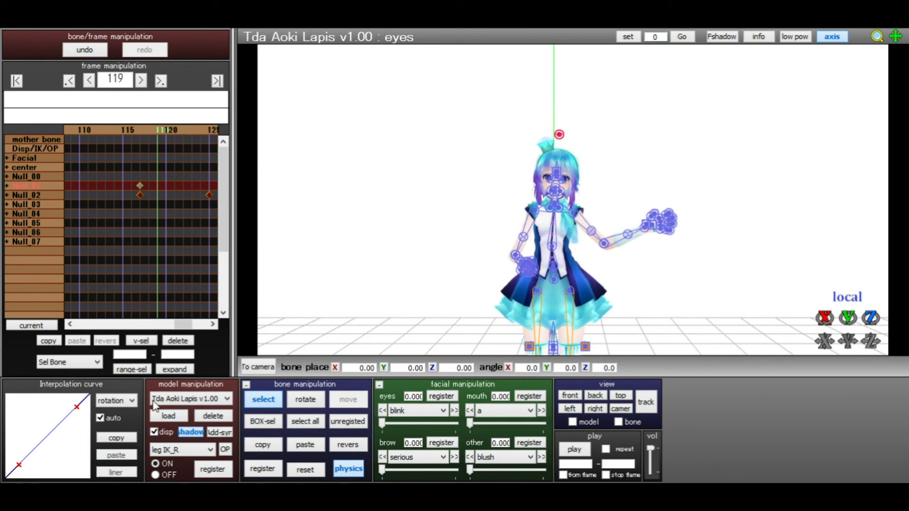
click(116, 455)
Check the frames up to 138 for remaining keyframes, return to frame 0 and play back the animation to review the motion.
key(Right)
key(Right)
key(Right)
key(Right)
key(Right)
key(Right)
key(Right)
key(Right)
key(Right)
key(Right)
key(Right)
key(Right)
key(Right)
key(Right)
key(Right)
key(Right)
key(Right)
key(Right)
key(Right)
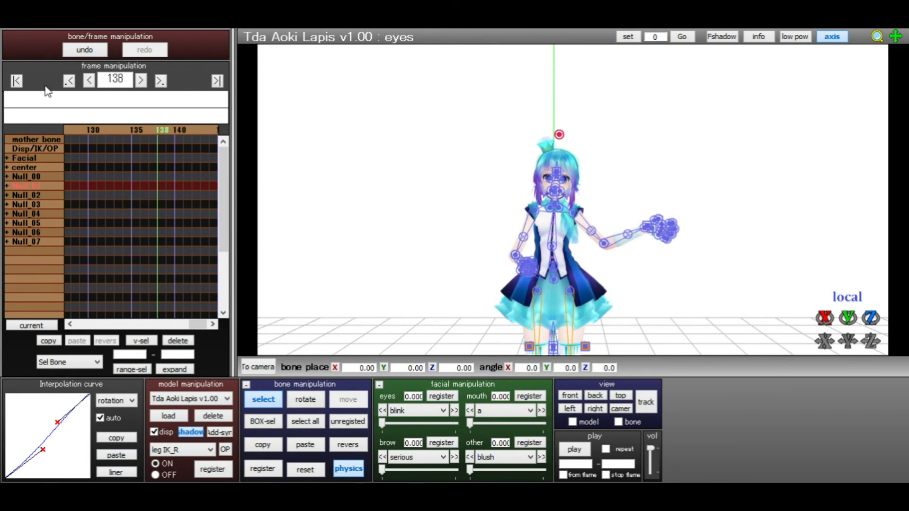
click(17, 81)
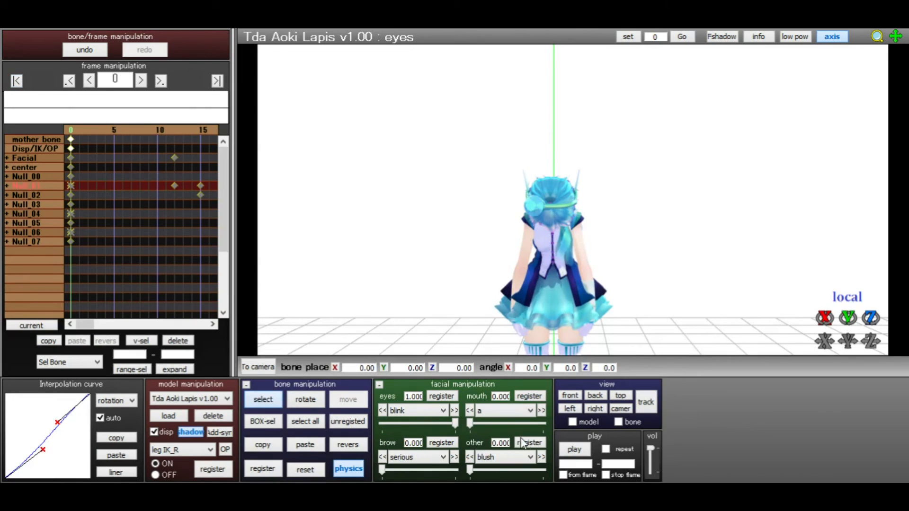
click(573, 449)
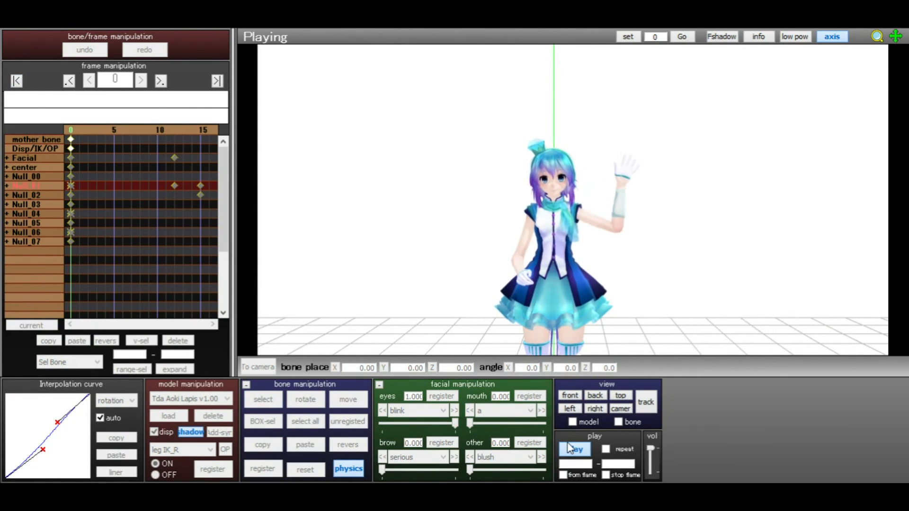
click(573, 448)
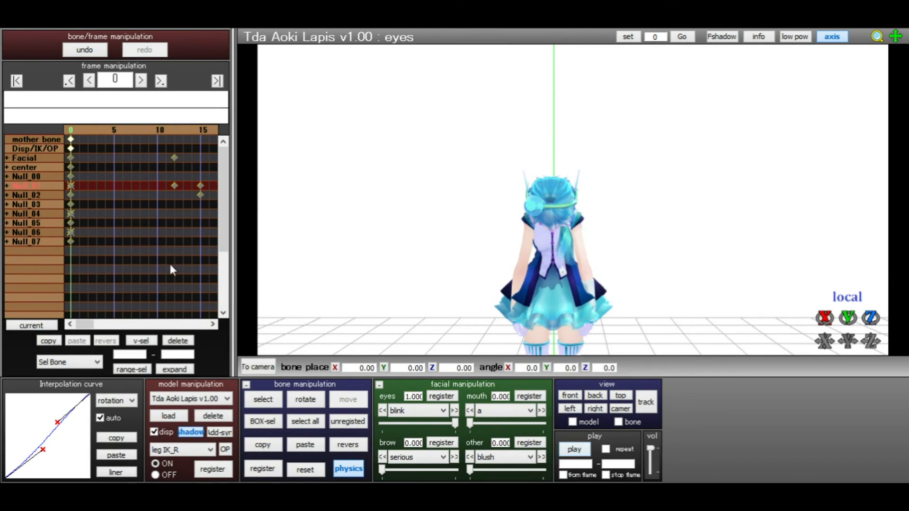
Advance to the waving keyframes and select the two keyframes at frame 15.
key(Right)
key(Right)
key(Right)
key(Right)
key(Right)
key(Right)
key(Right)
key(Right)
key(Right)
key(Right)
key(Right)
key(Right)
key(Right)
key(Right)
key(Right)
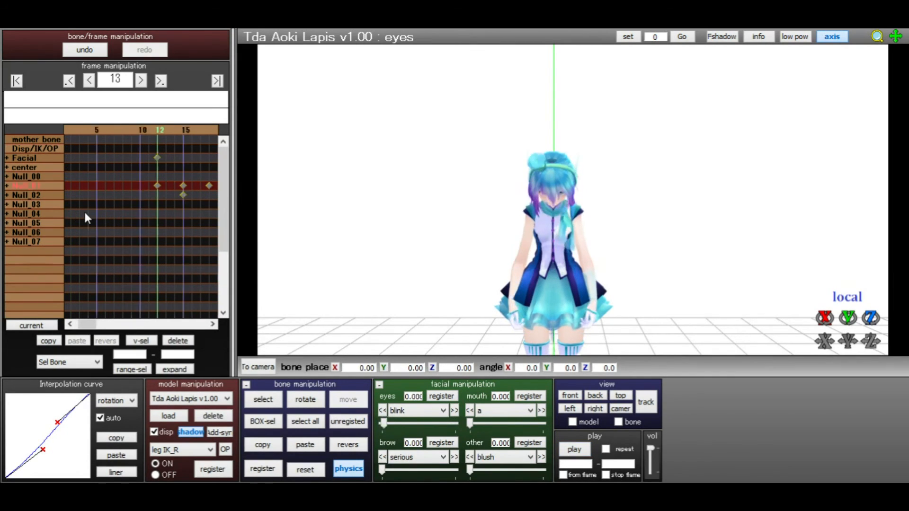
drag(142, 179, 177, 232)
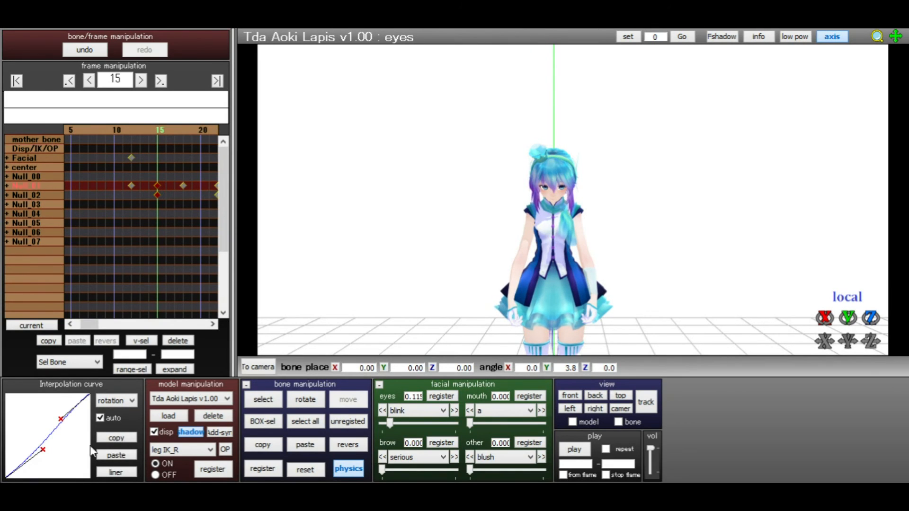
Reset the rotation curve to linear and shape it into a gentle S, with one handle at the upper edge and the other at the lower edge.
click(110, 472)
drag(78, 408, 78, 394)
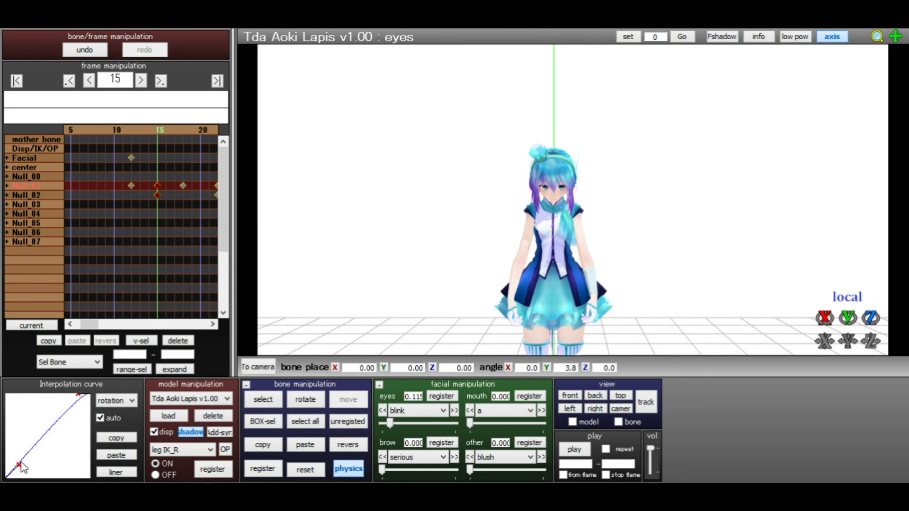
drag(19, 464, 23, 479)
Range-select the keyframes of all frames from 0 to 9999999 and paste the S-shaped interpolation curve onto them.
key(Right)
key(Right)
key(Right)
key(Right)
key(Right)
key(Right)
key(Left)
key(Left)
key(Left)
click(63, 103)
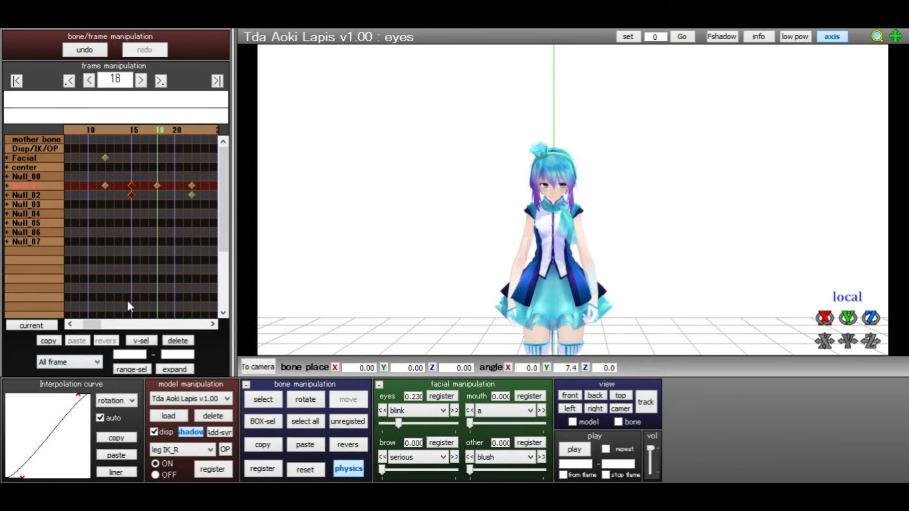
click(169, 354)
text(9999999)
click(133, 369)
click(125, 458)
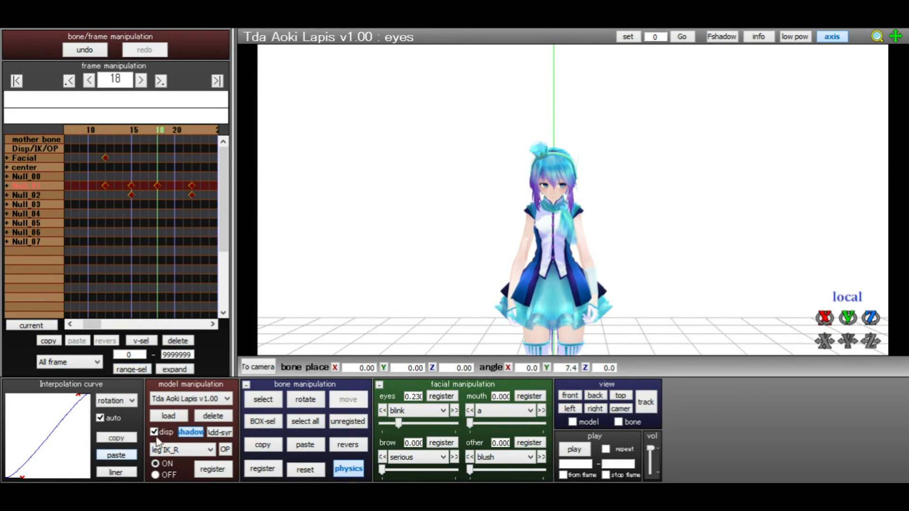
Return to frame 0 and play back the animation to review the motion with the new curve on every keyframe.
click(251, 403)
key(Left)
key(Left)
key(Left)
key(Left)
key(Left)
click(563, 449)
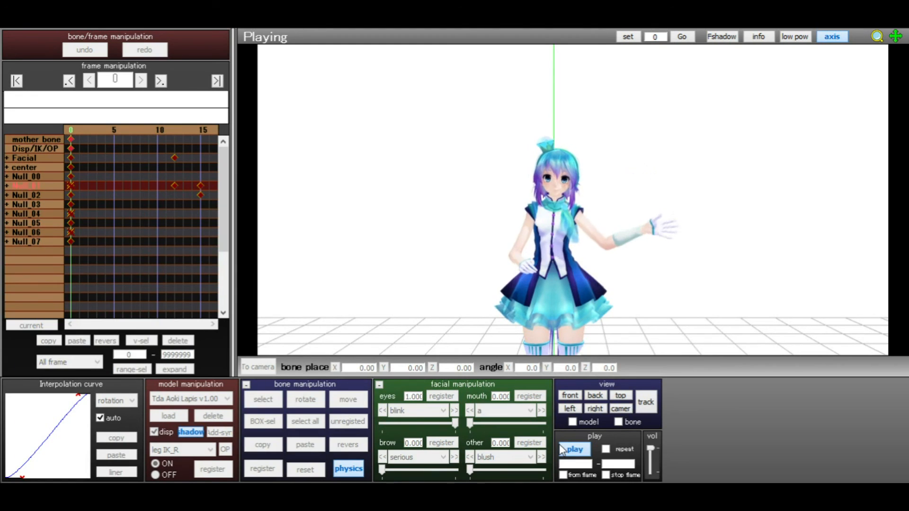
click(562, 450)
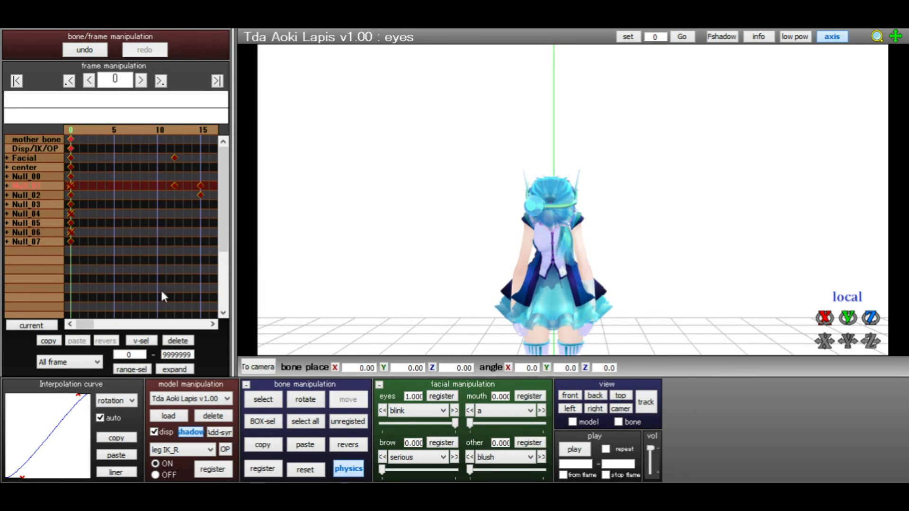
click(174, 157)
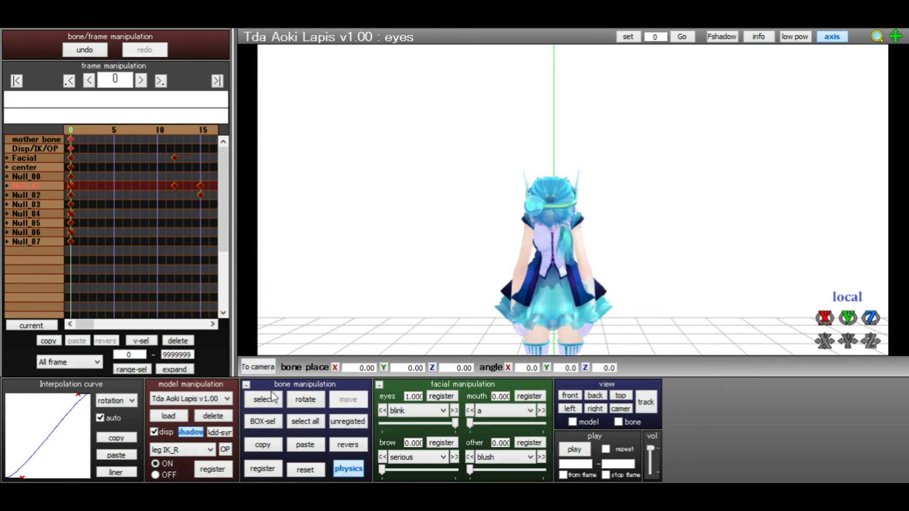